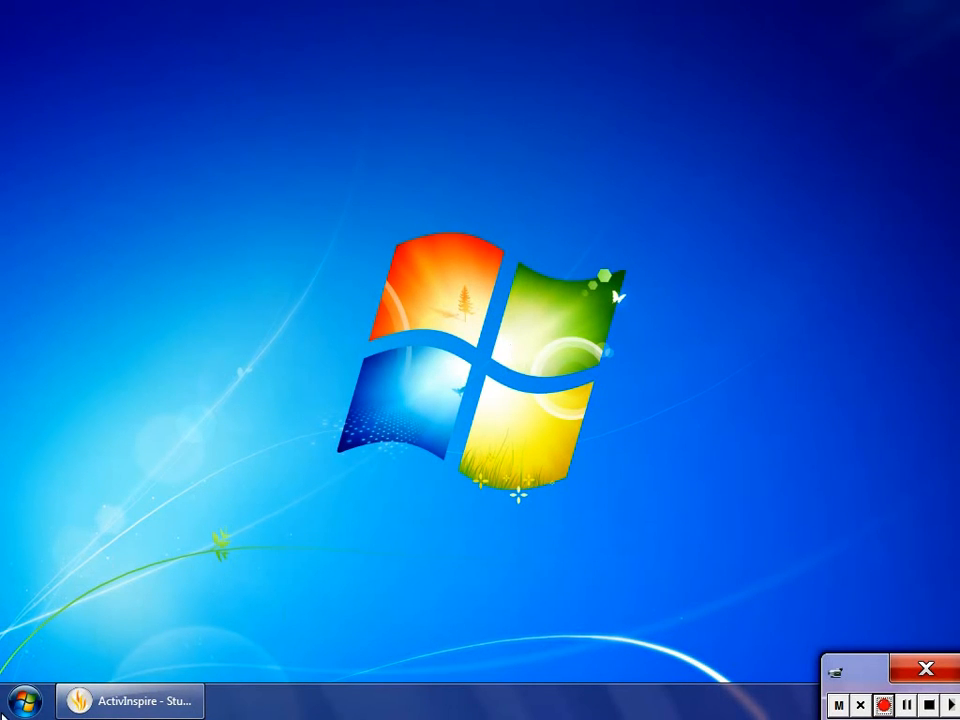
Open Internet Explorer from the Internet group of installed programs.
left_click(18, 705)
left_click(70, 620)
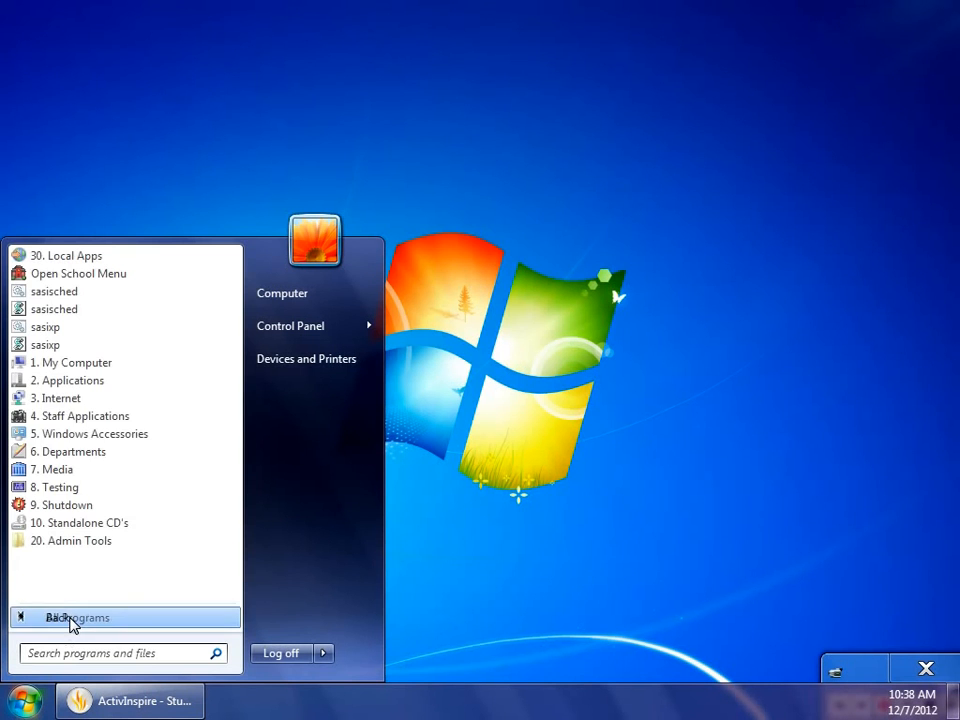
left_click(62, 400)
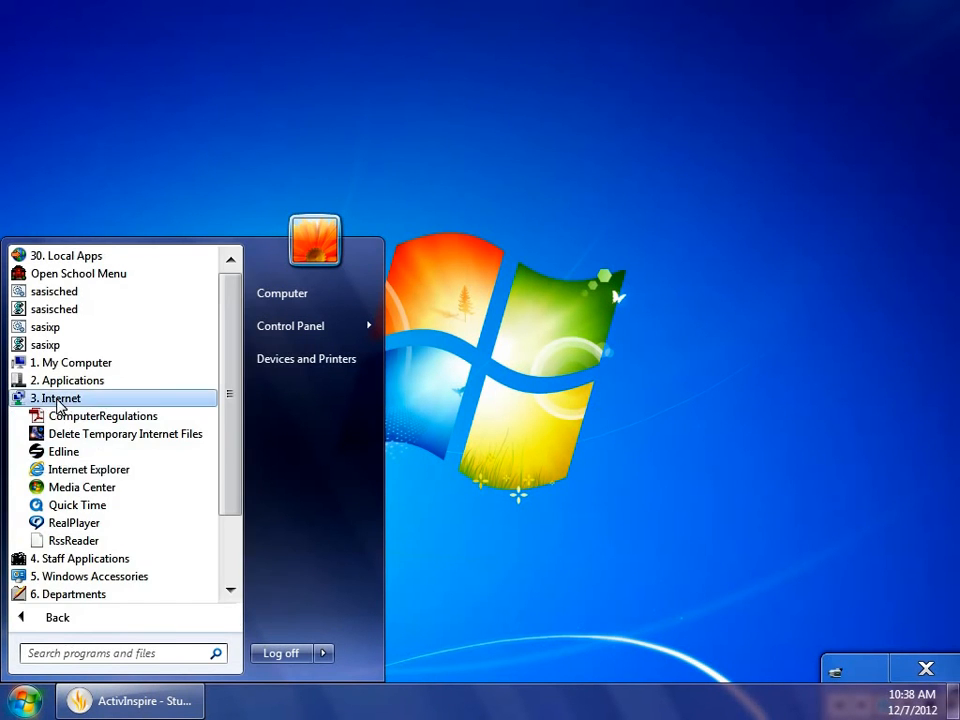
left_click(63, 471)
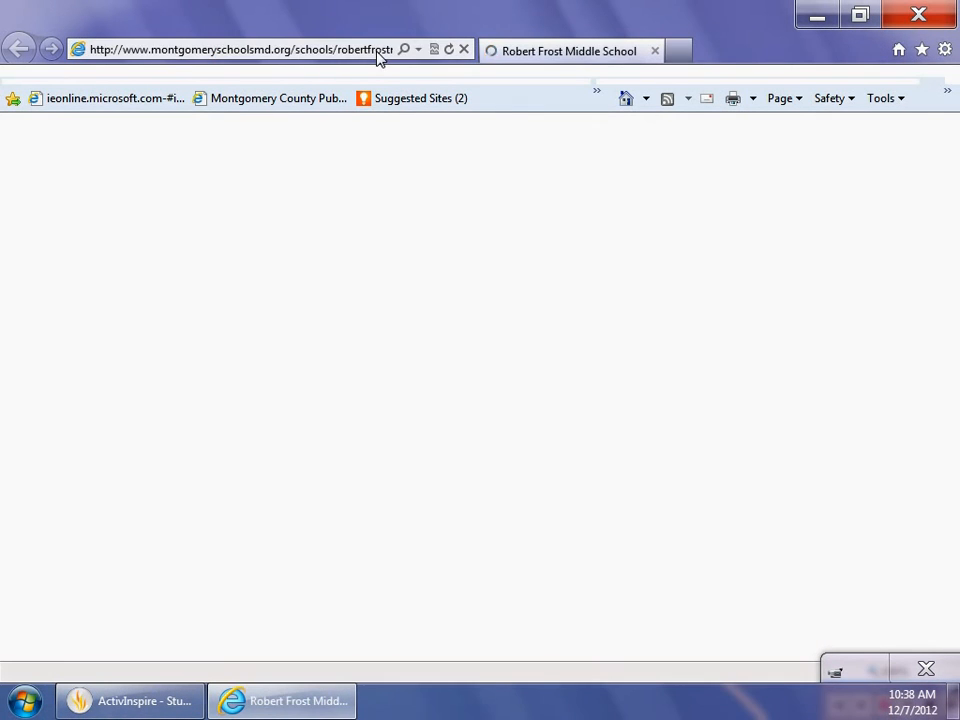
Go to tag.microsoft.com and open its account sign-in page.
left_click(378, 52)
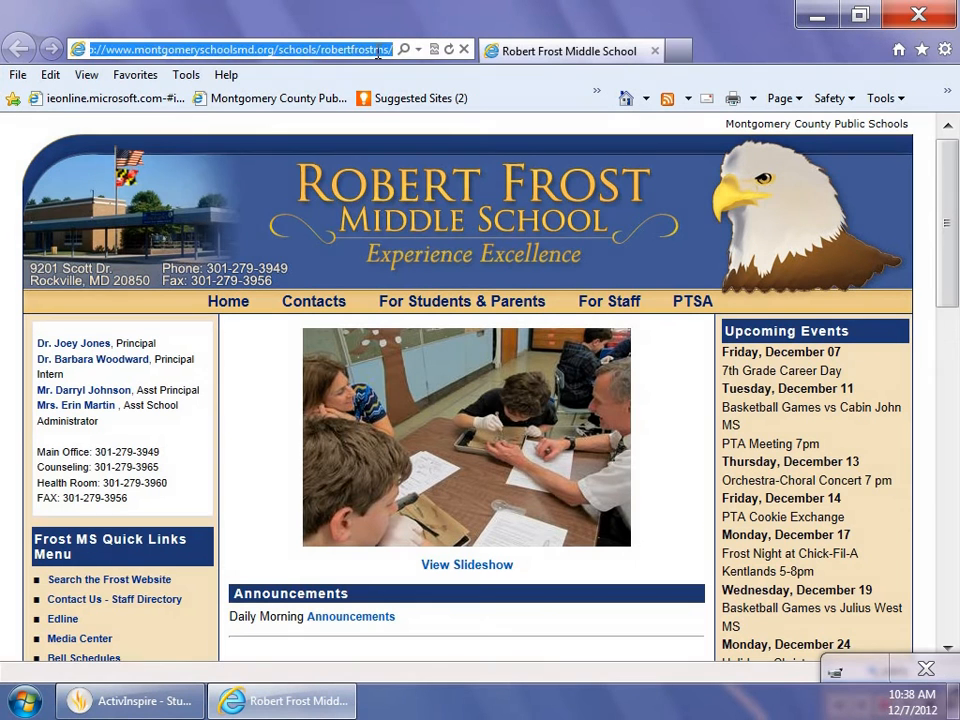
type("tag.micr")
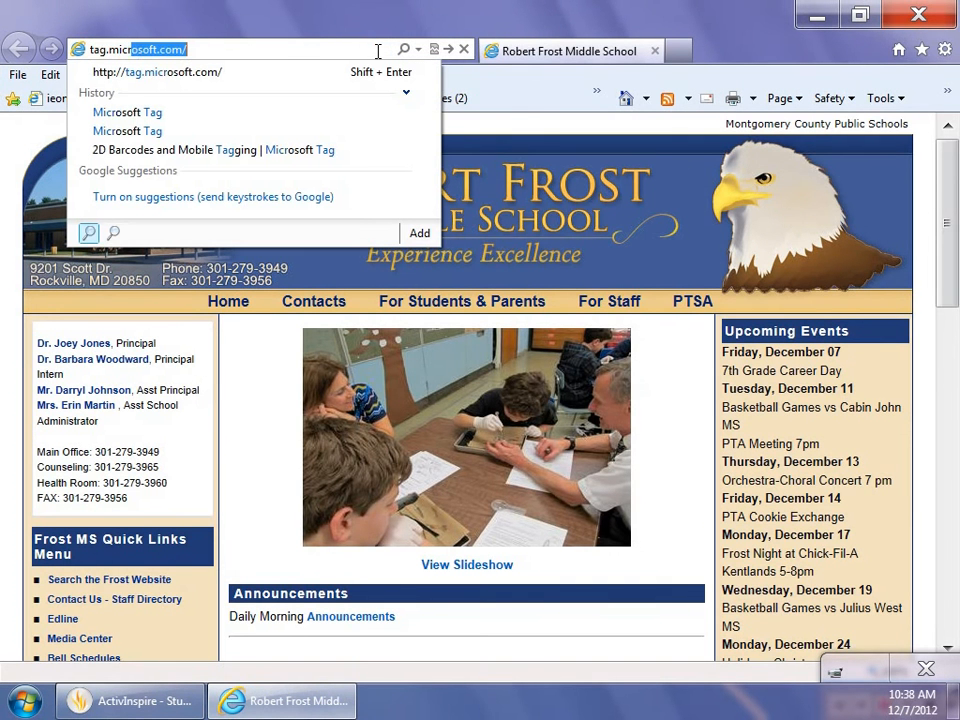
type("osoft.com")
key("Return")
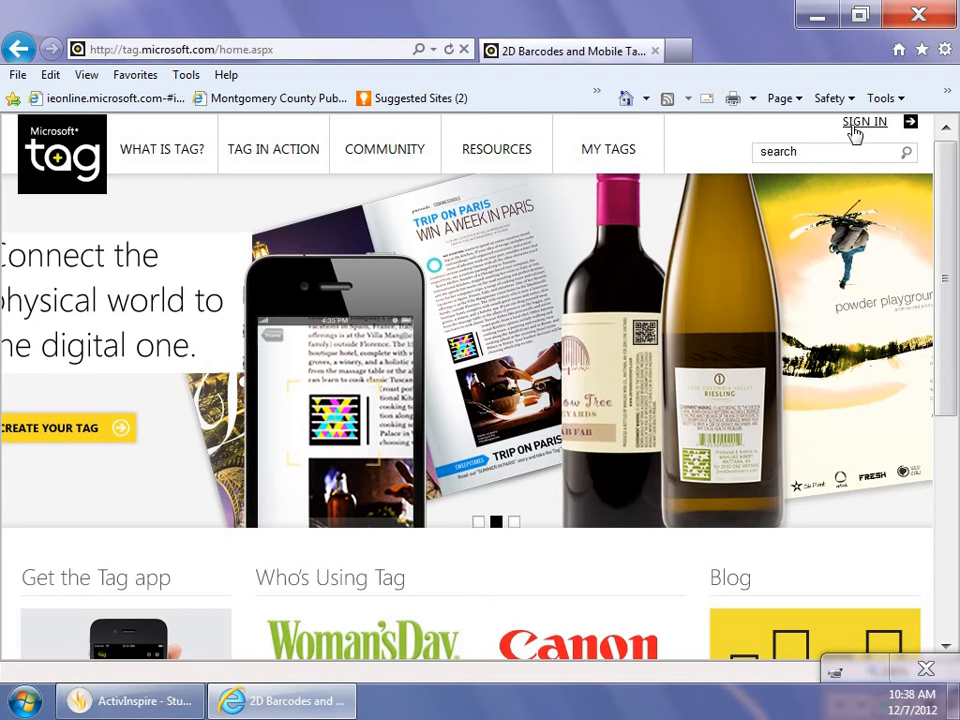
left_click(855, 133)
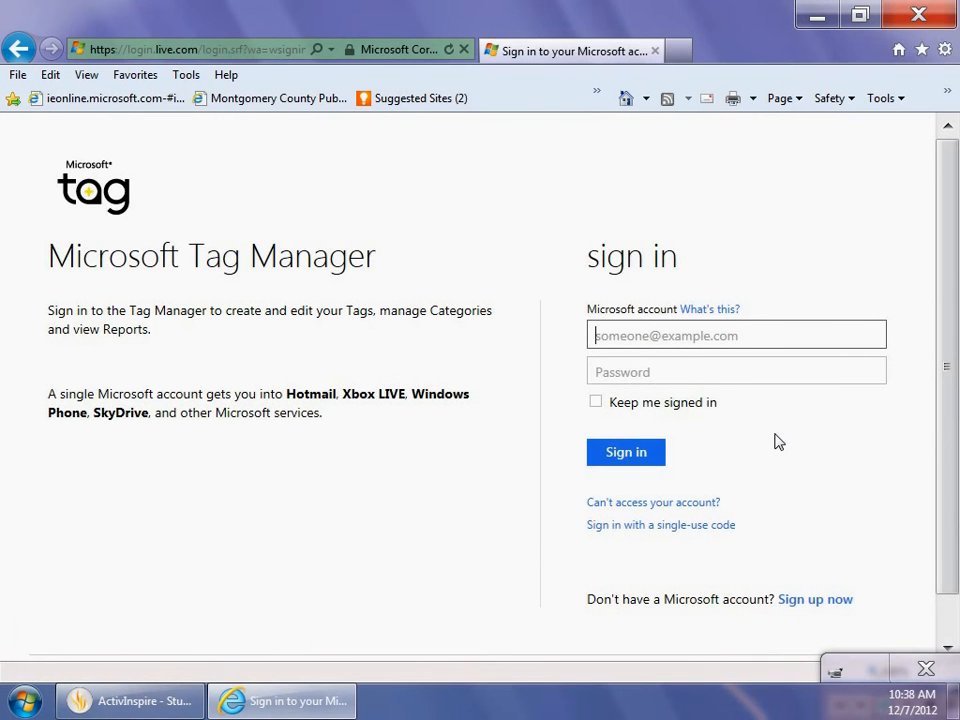
Examine the account sign-up form for using an existing e-mail address, and cancel the registration.
left_click(835, 612)
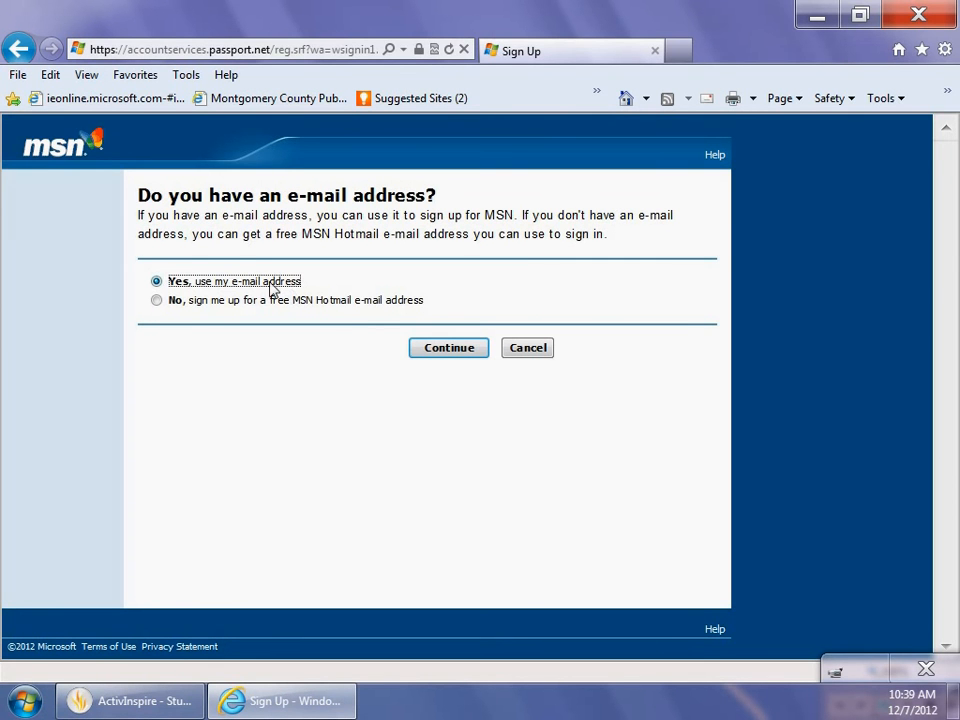
left_click(446, 354)
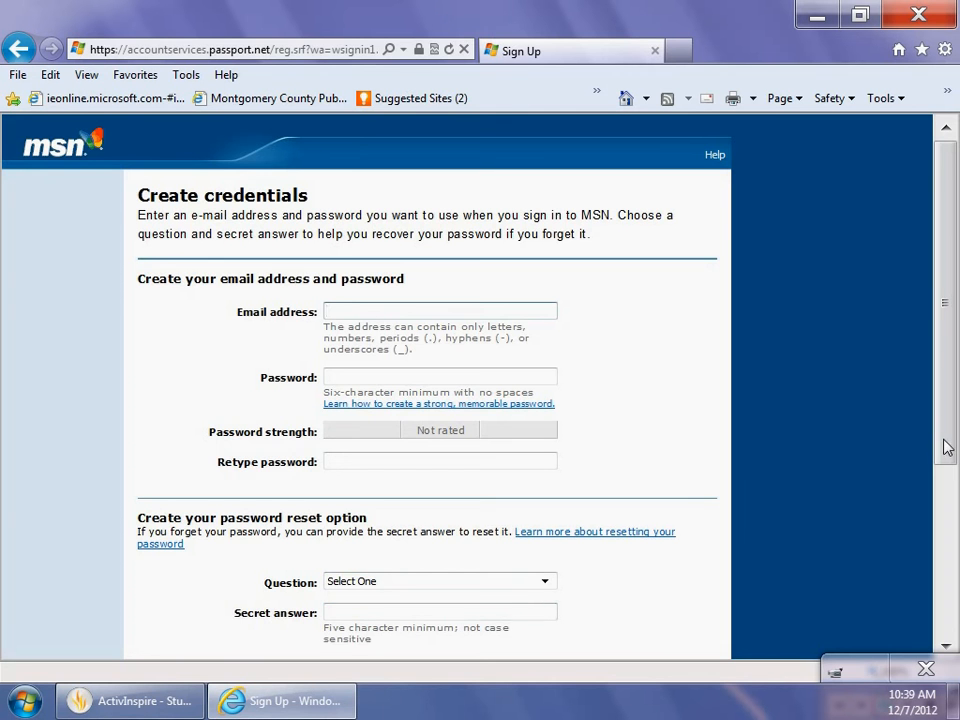
left_click_drag(946, 447, 956, 613)
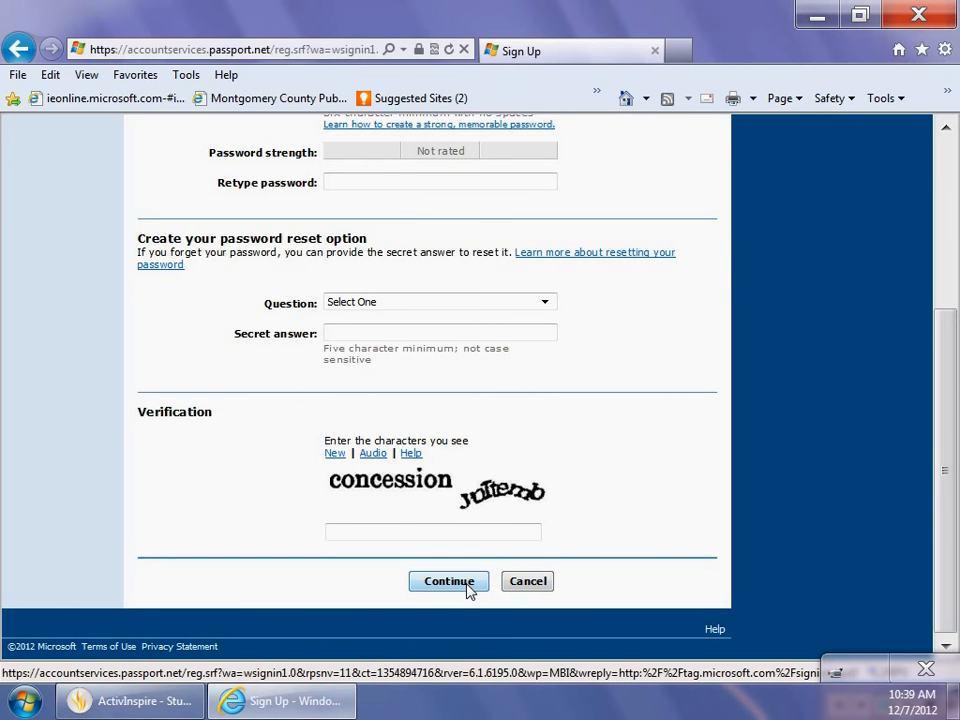
left_click(538, 588)
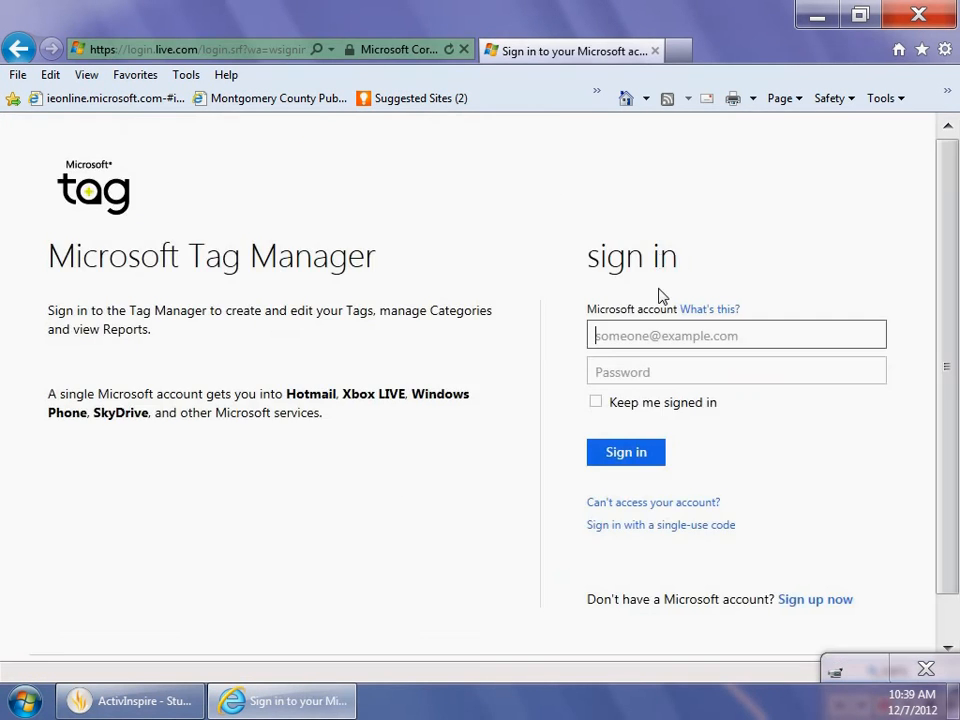
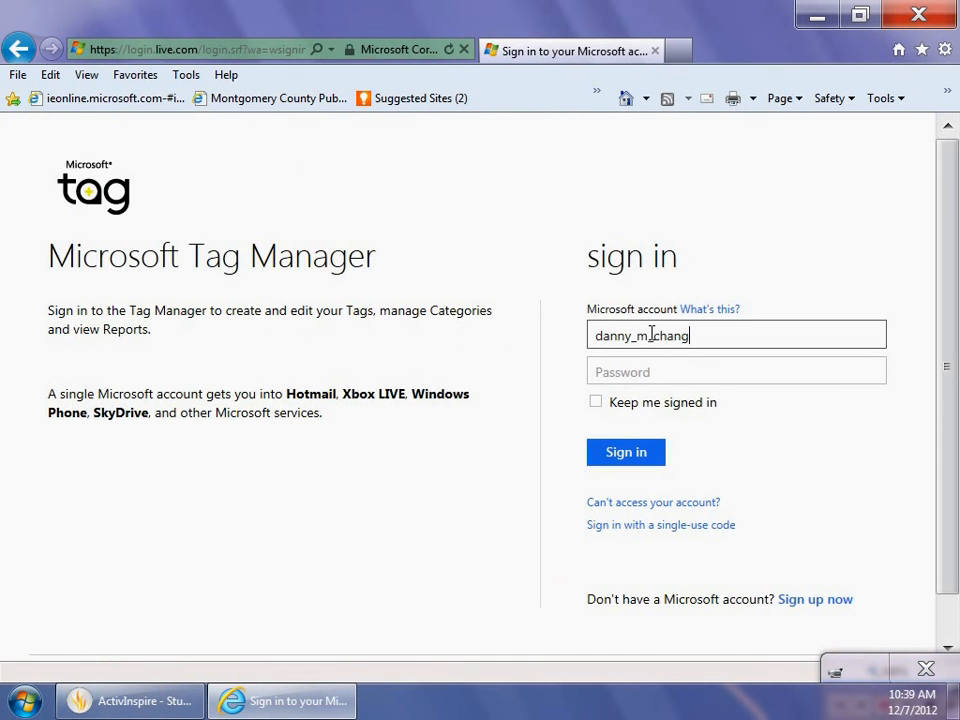
Sign in to Microsoft Tag Manager with the account's e-mail address and password.
key("Tab")
type("****")
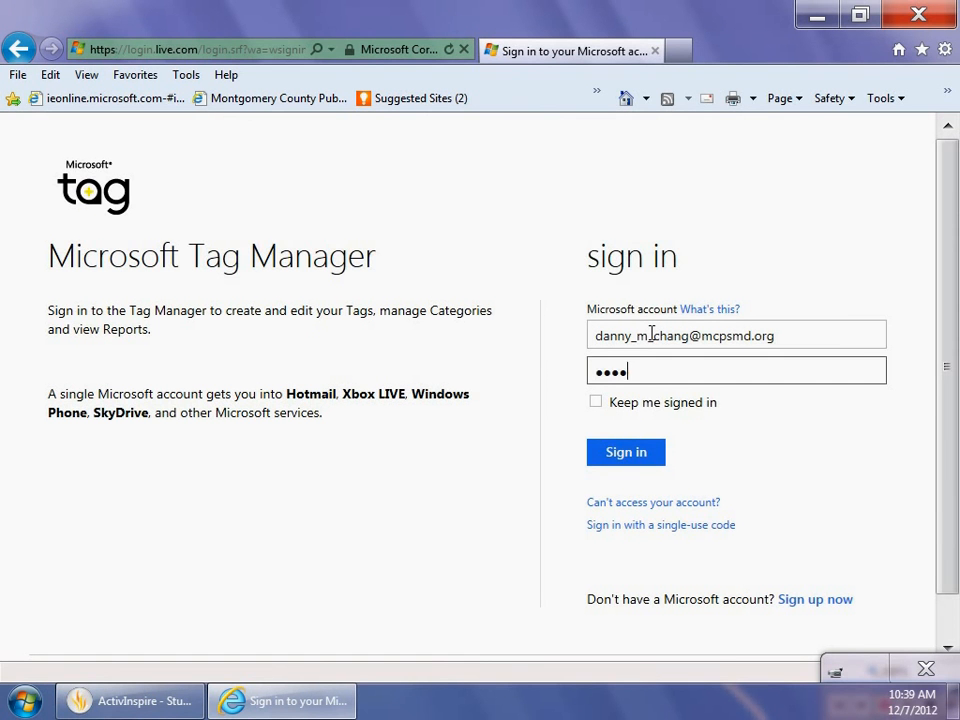
type("******")
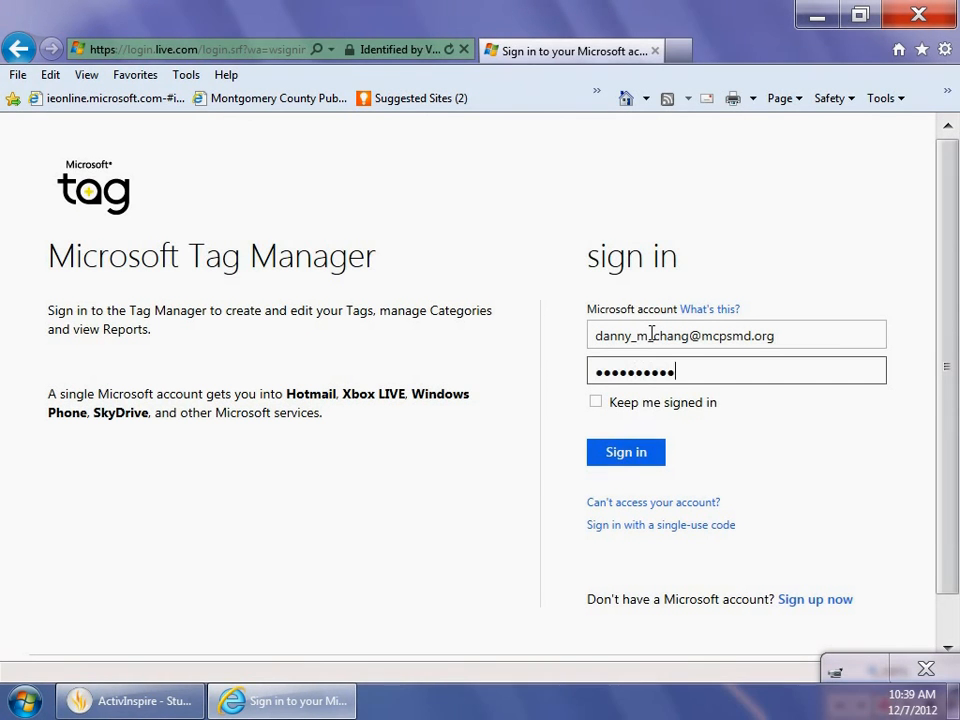
type("*")
key("Return")
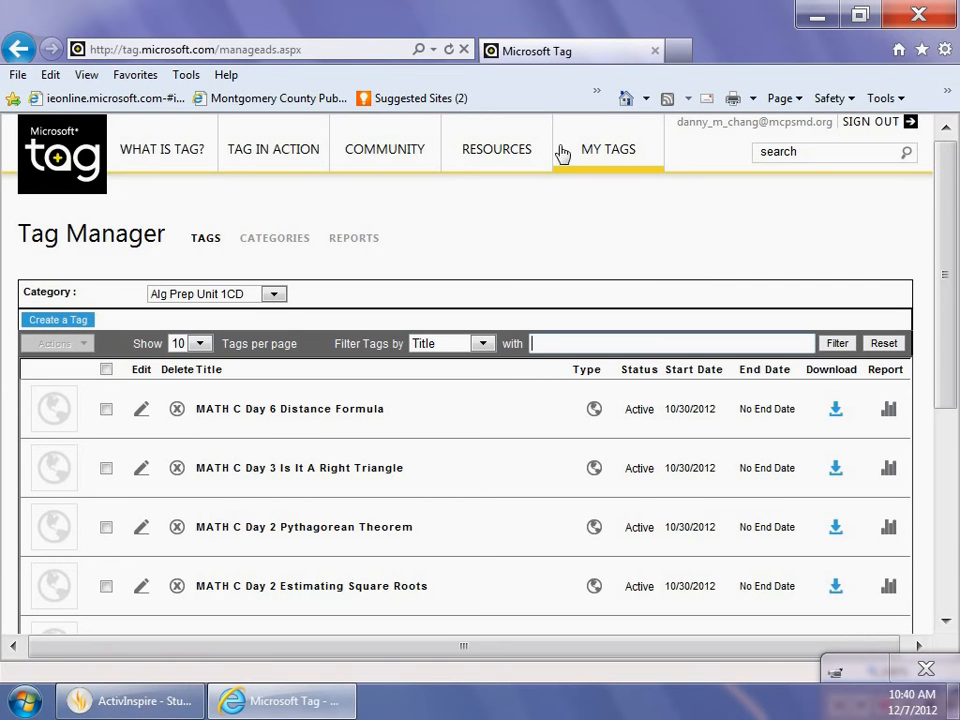
Display the tags stored in the Main category.
left_click(276, 295)
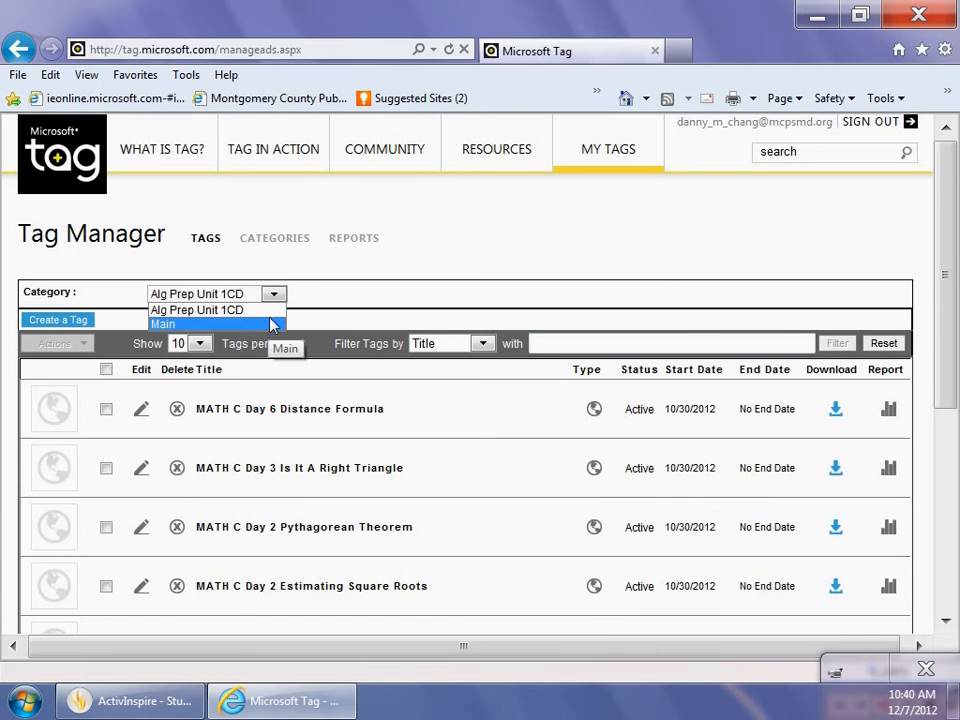
left_click(261, 326)
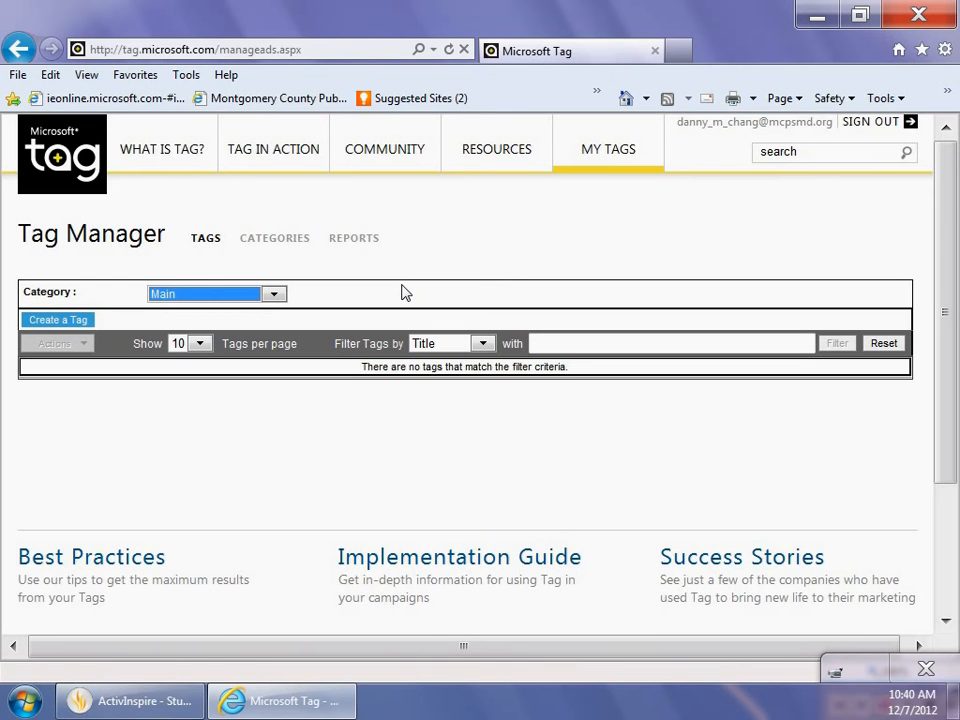
Create and save a new tag category named "Alg Prep Unit 2".
left_click(287, 244)
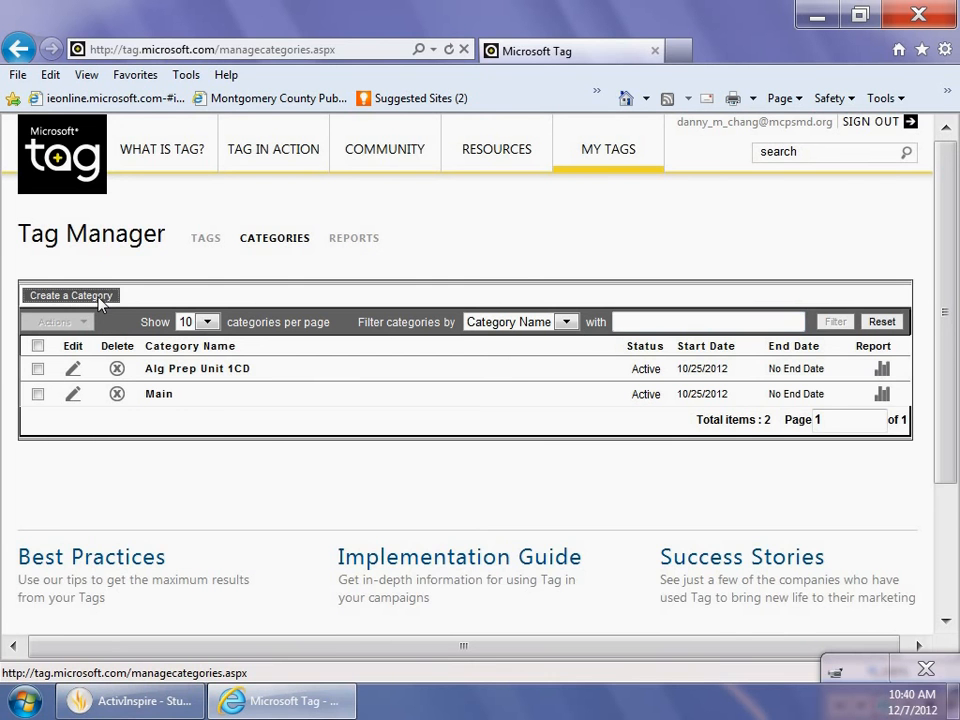
left_click(70, 295)
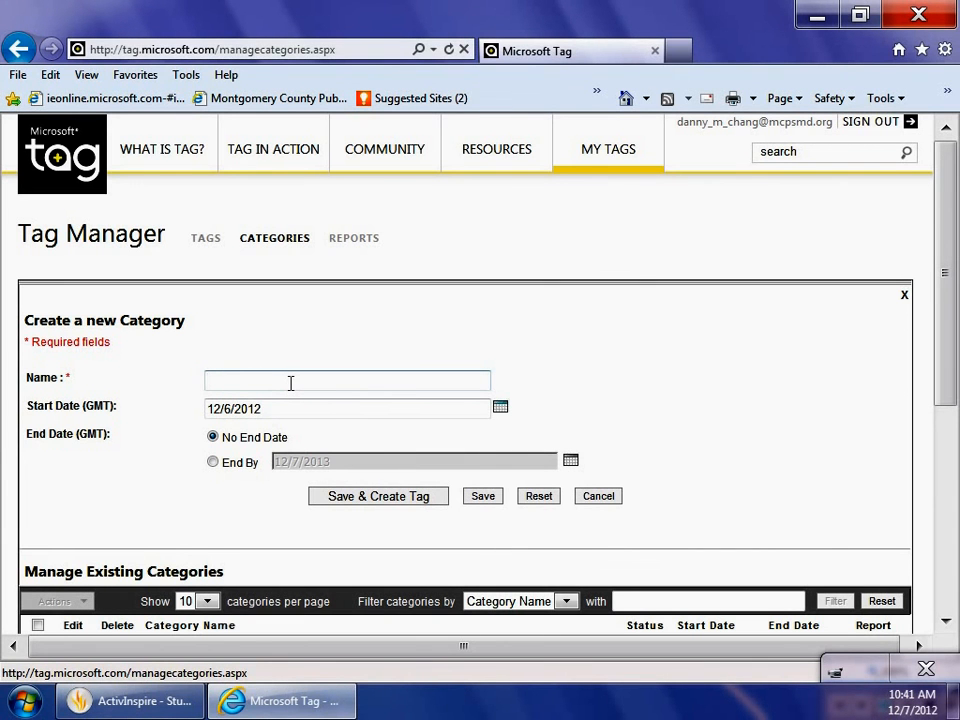
type("Alg Prep Unit 2")
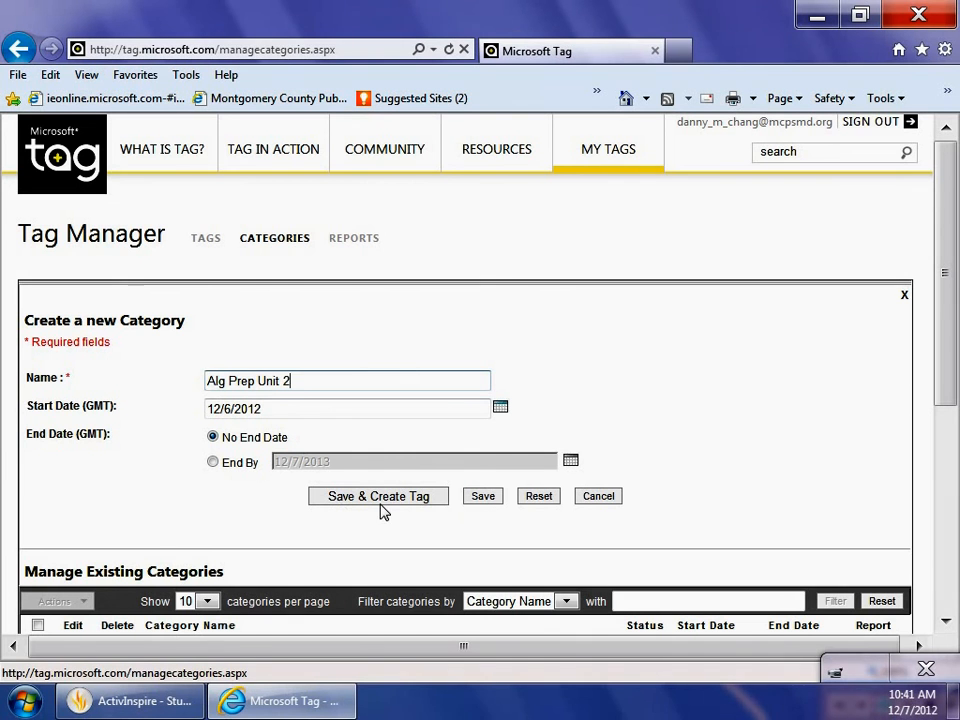
left_click(482, 499)
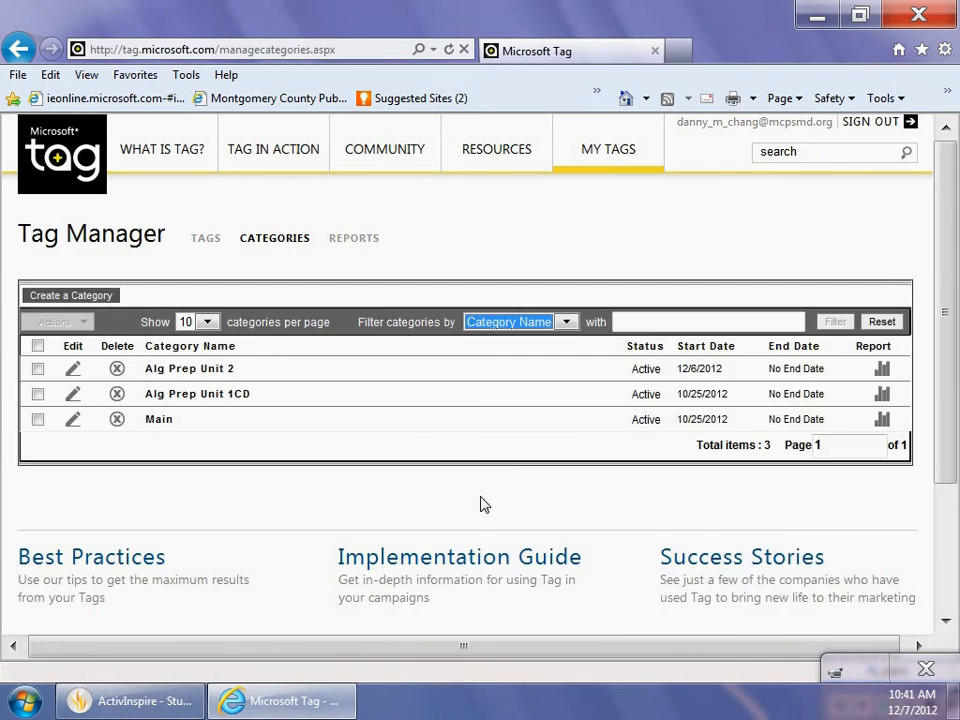
left_click(478, 243)
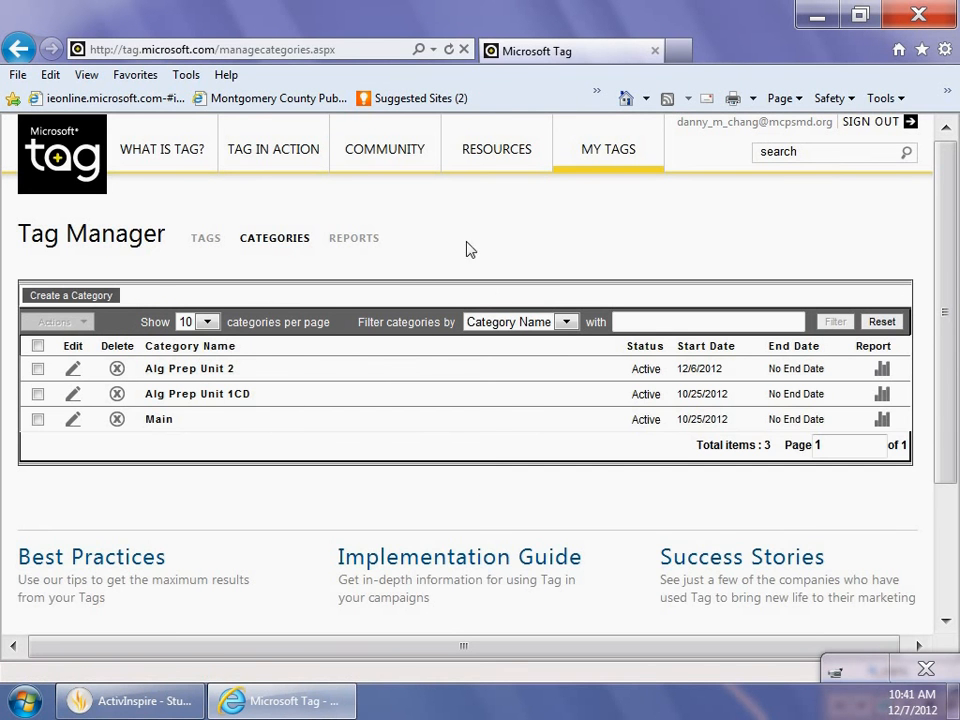
Return to the tag list and switch it to the Alg Prep Unit 2 category.
left_click(203, 245)
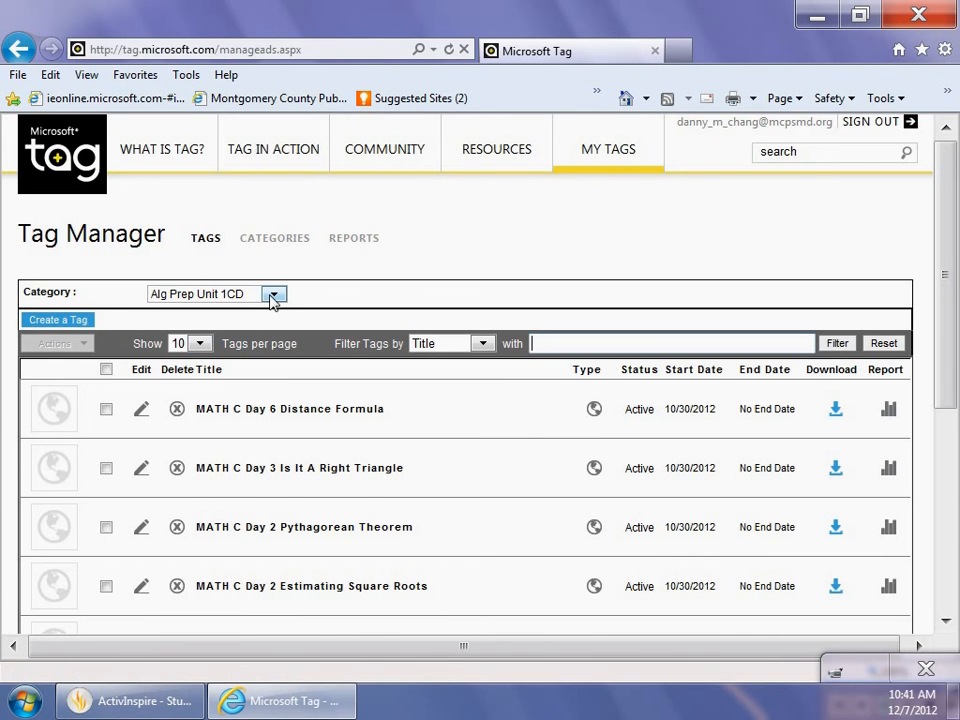
left_click(272, 294)
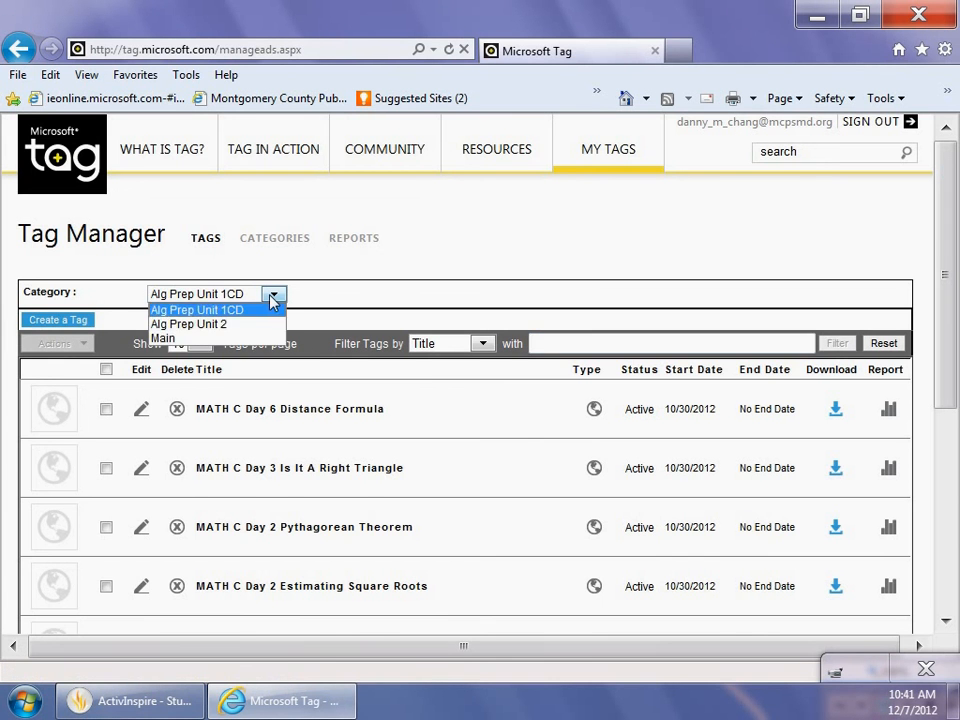
left_click(244, 326)
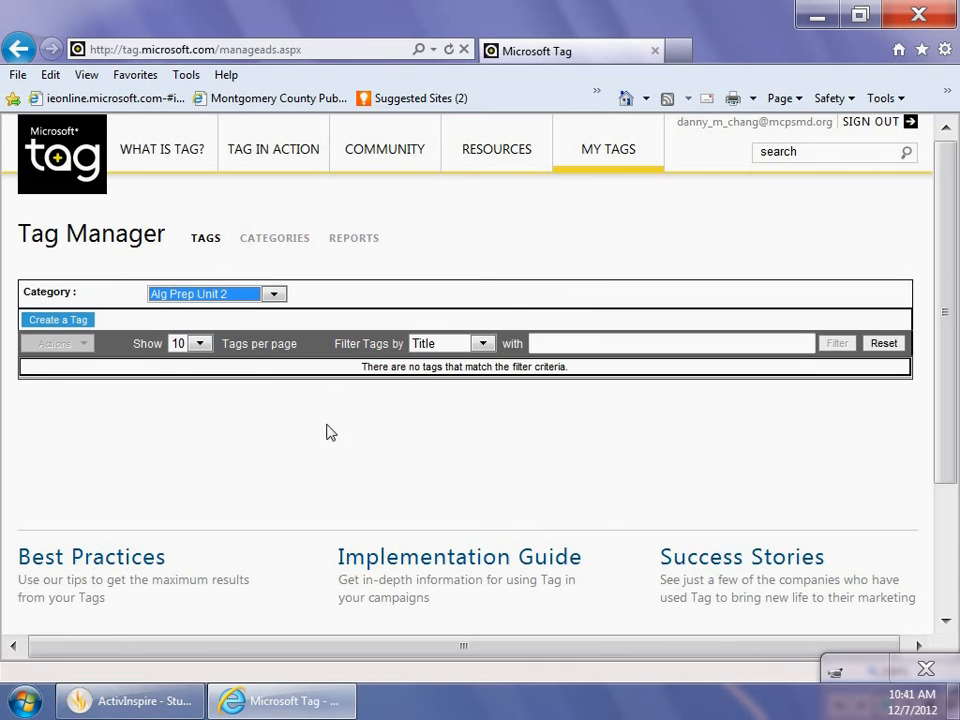
Start a new URL tag in this category titled "Math C Day Mseasures of Central Tendencies".
left_click(71, 329)
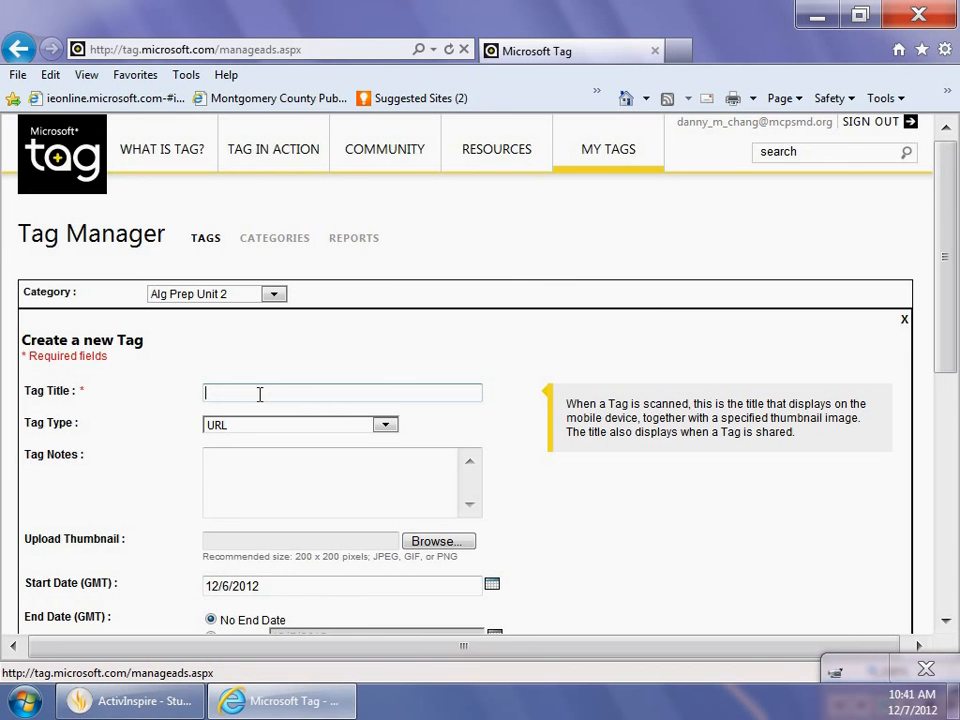
type("Math C Day Mseasures of Central Tende")
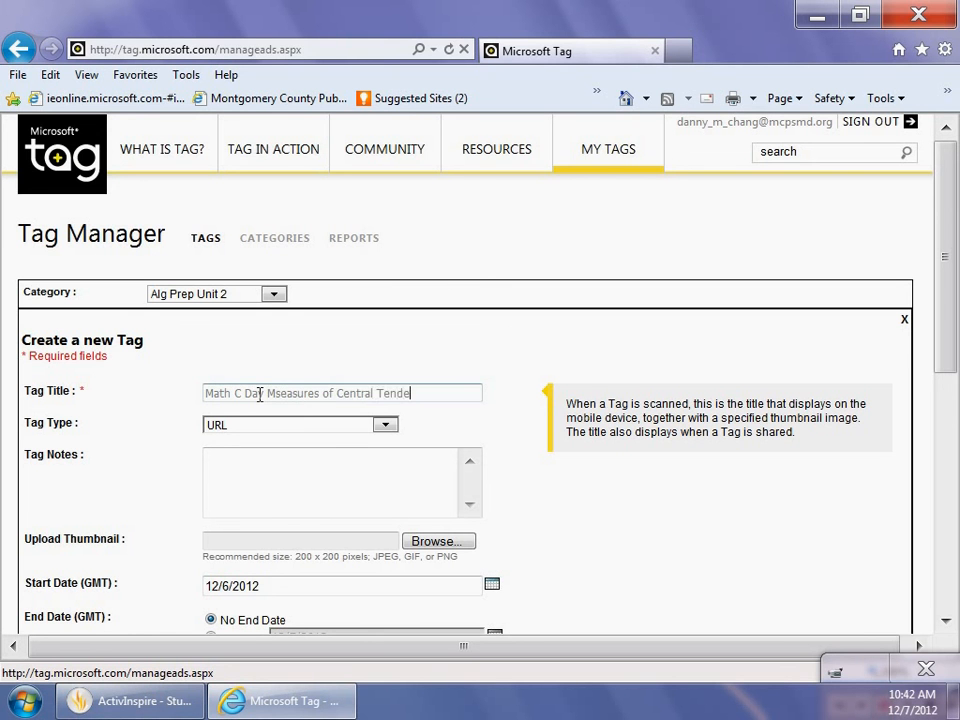
type("ncies")
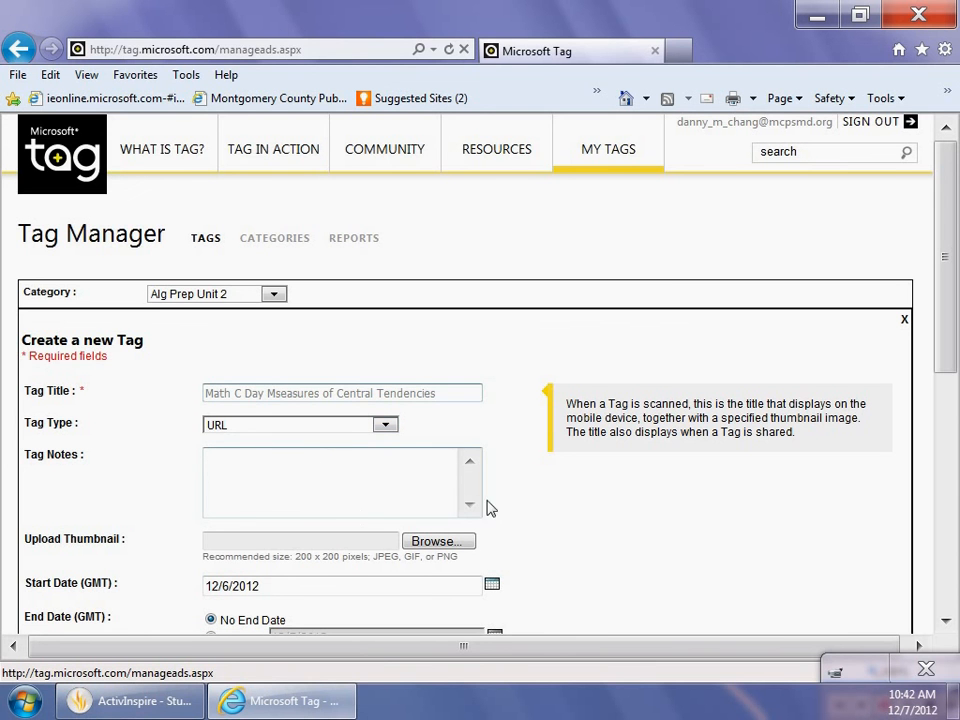
Paste the copied playlist link ending in "&index=1" as the tag's mobile URL and save the tag.
left_click_drag(945, 274, 951, 394)
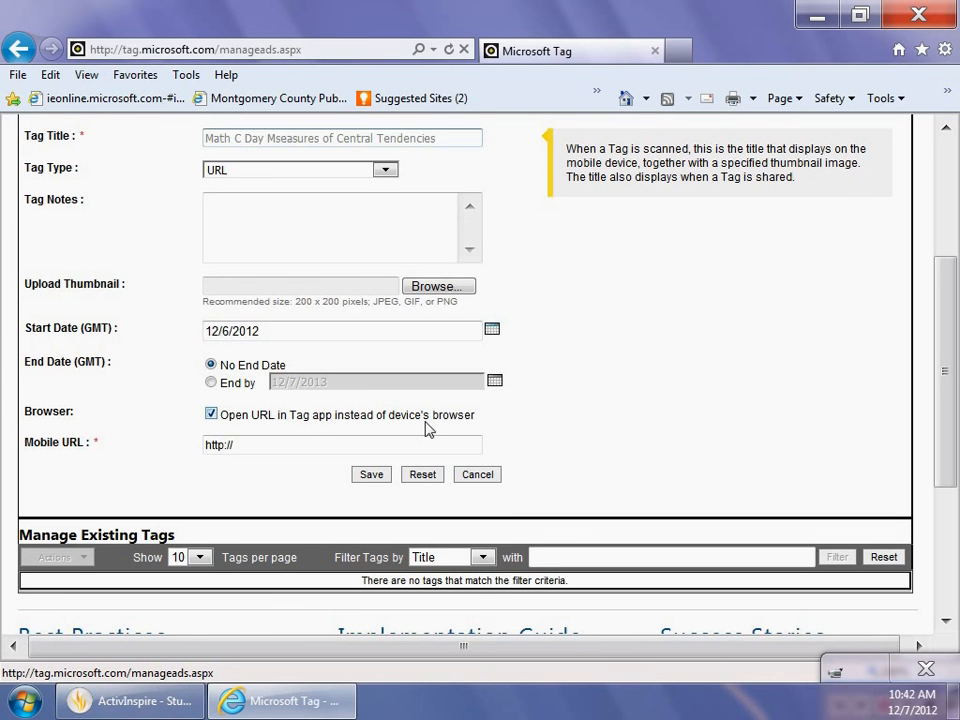
left_click(262, 445)
left_click(262, 445)
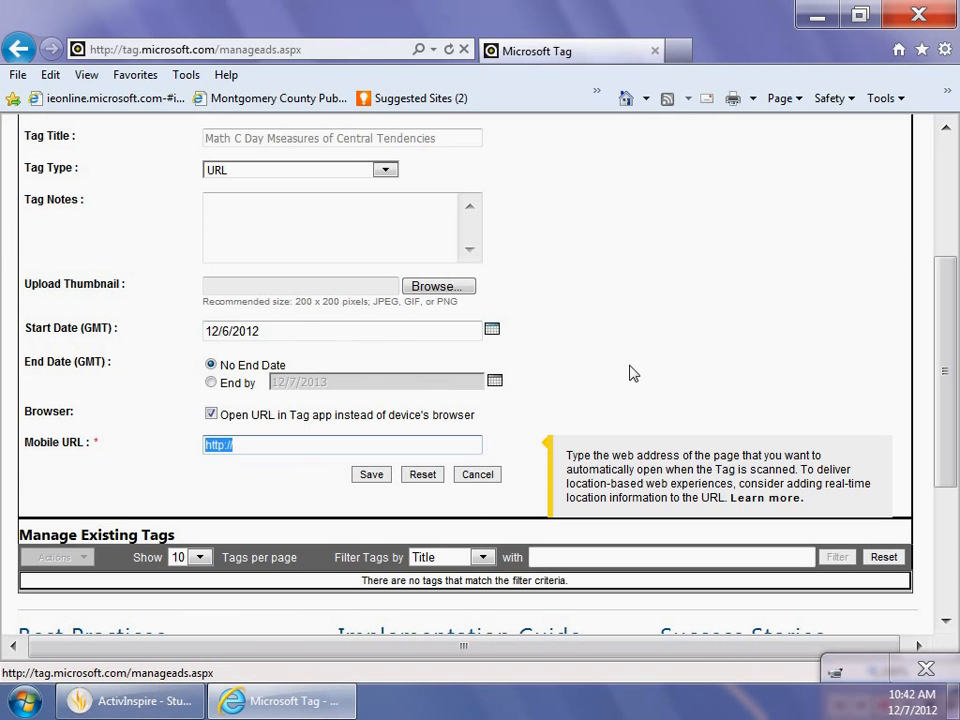
key("ctrl+v")
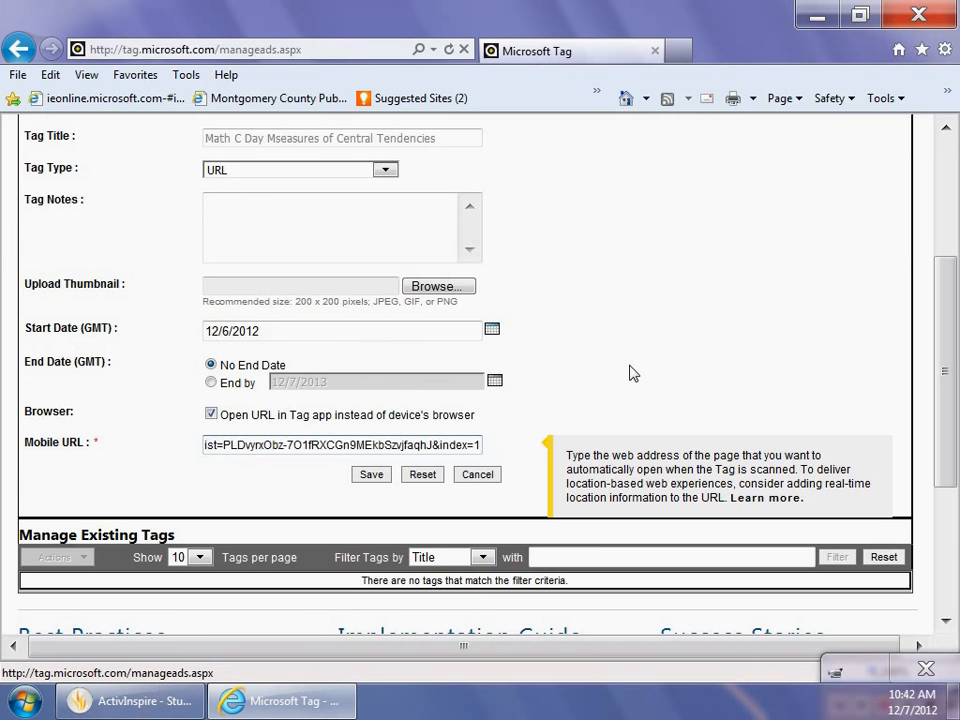
left_click(372, 476)
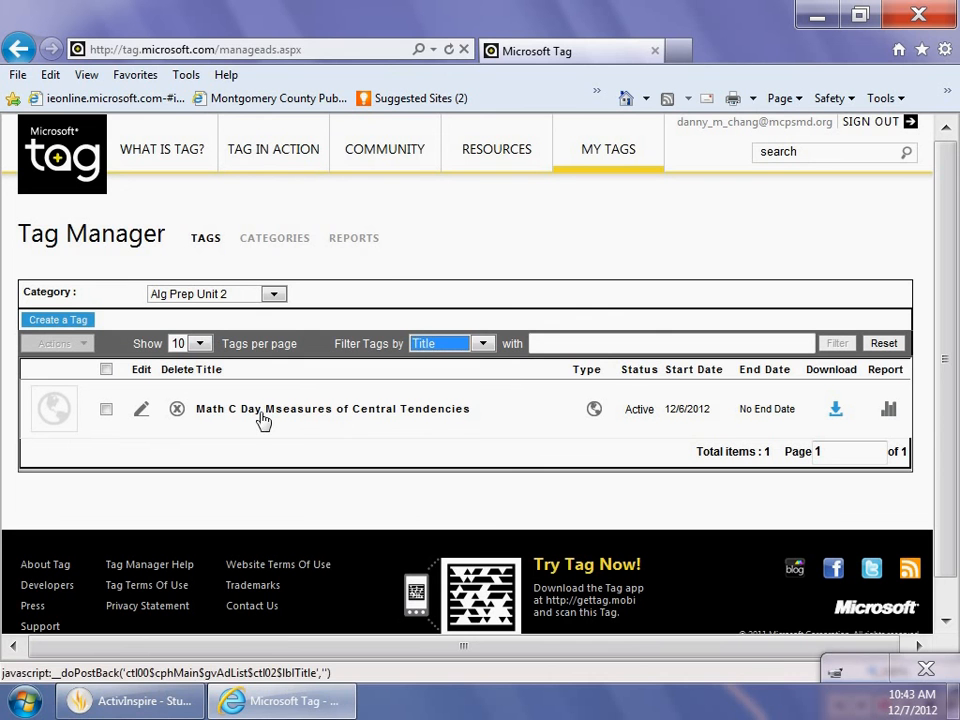
Edit the tag's title to "Math C Day 1 Mseasures of Central Tendencies" and save the tag.
left_click(106, 410)
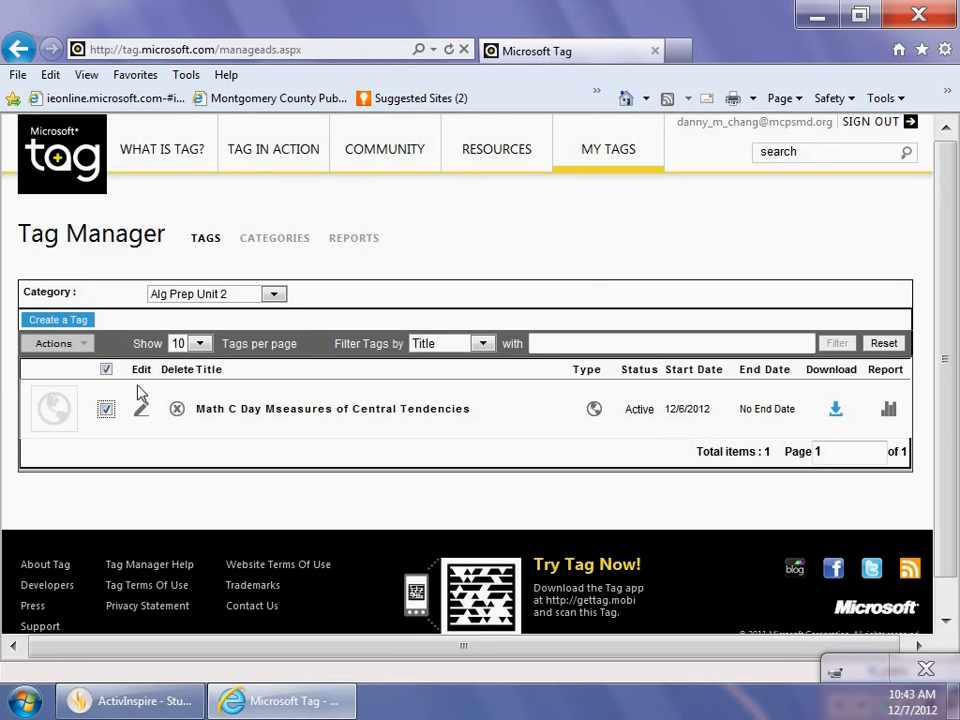
left_click(143, 415)
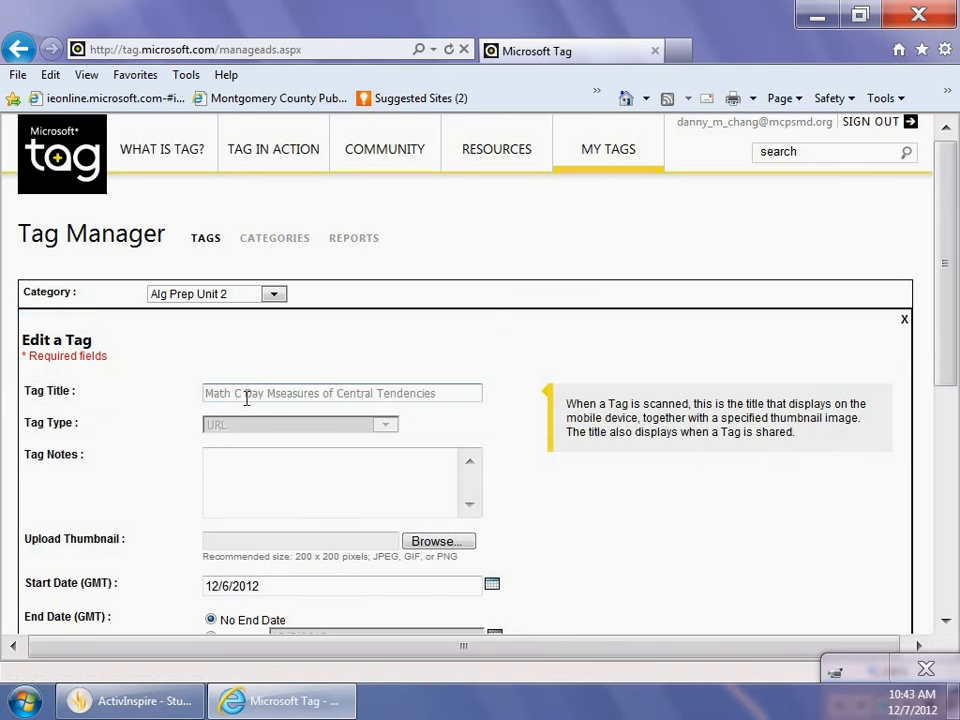
left_click(264, 393)
type("1")
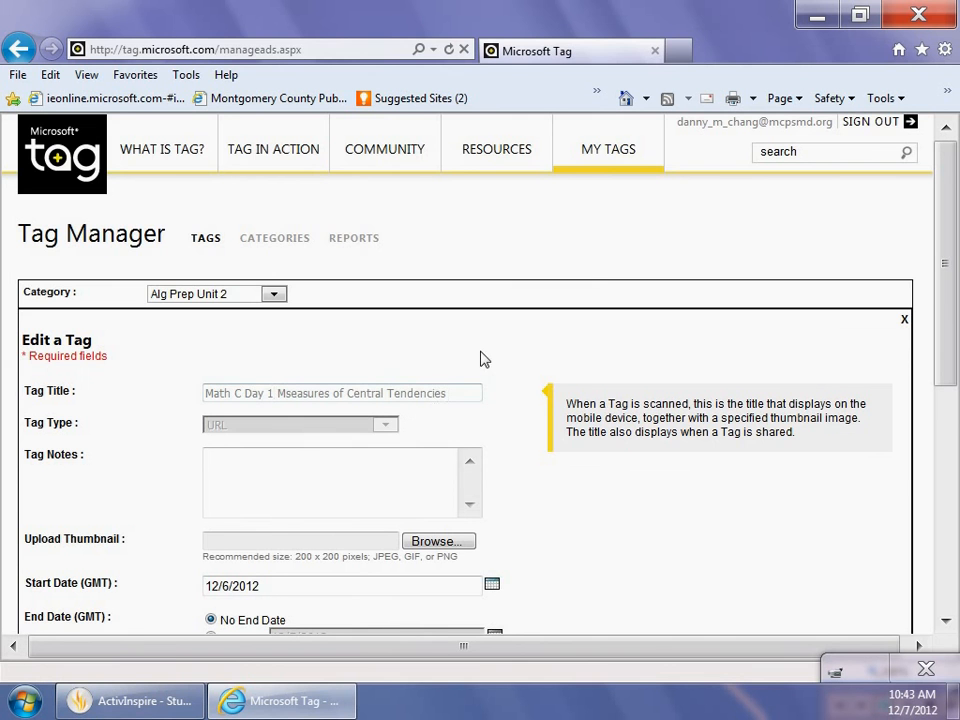
scroll(480, 359, "down", 2)
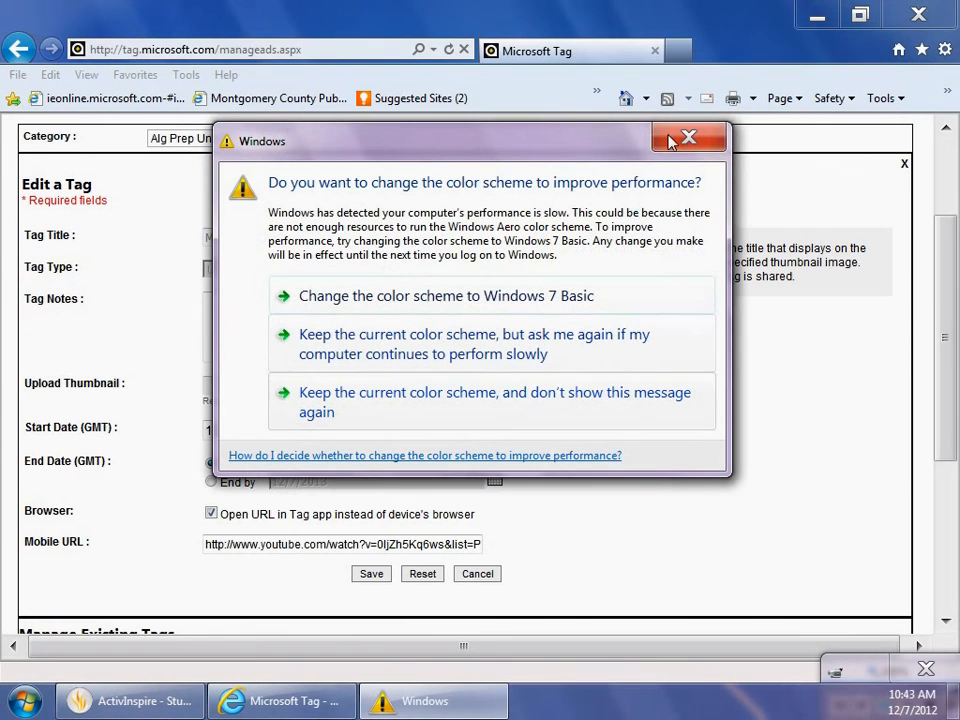
left_click(689, 138)
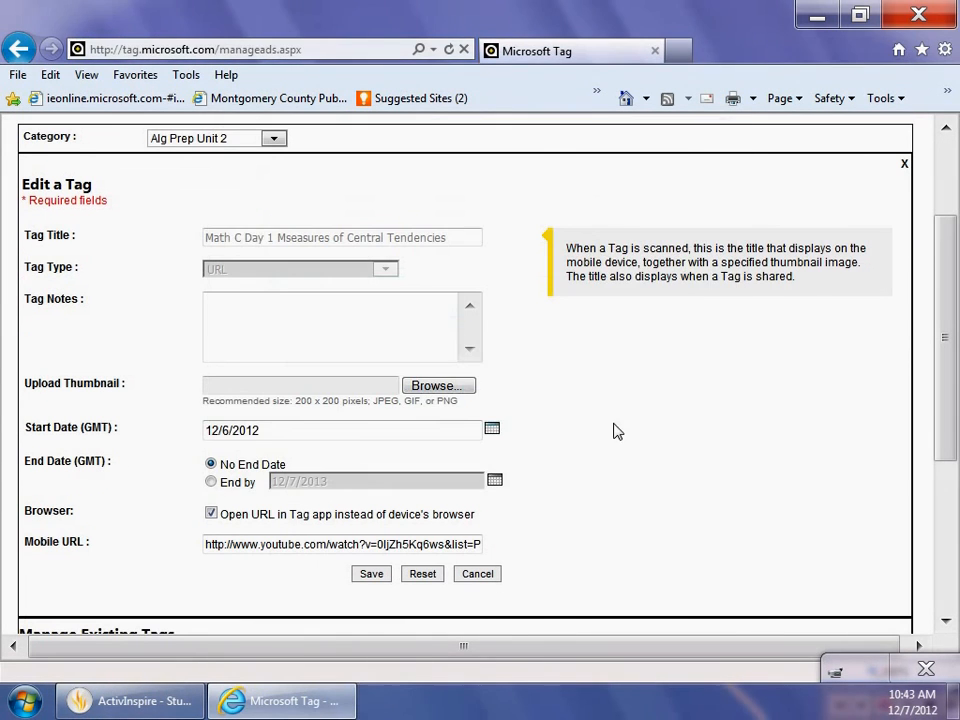
left_click(372, 578)
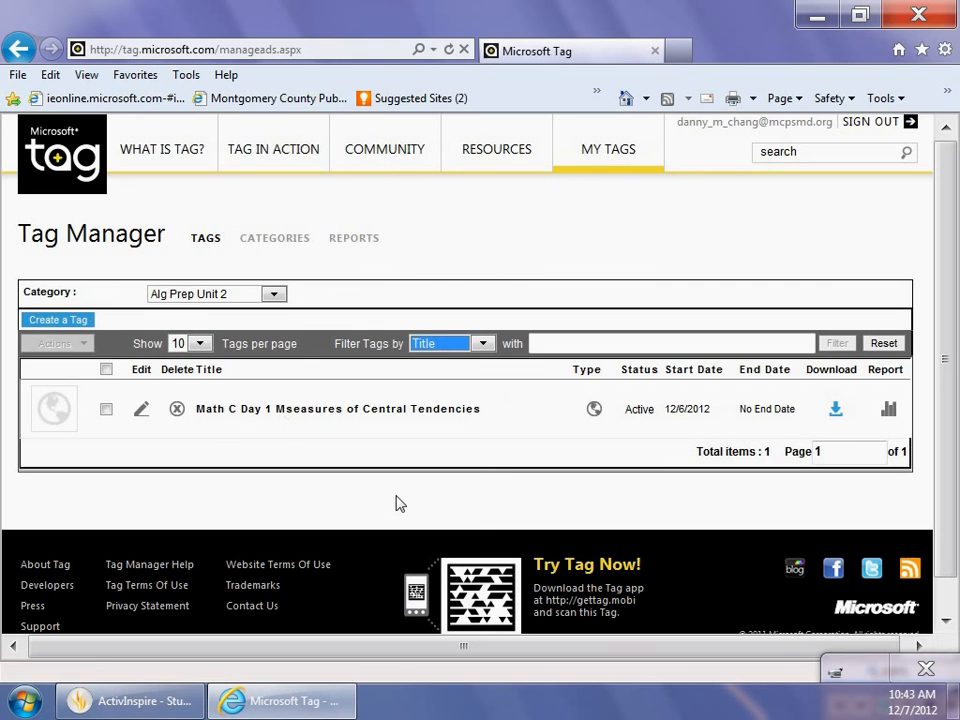
Start downloading the Math C Day 1 tag, accepting the implementation guidelines notice and opting not to display it again.
left_click(838, 410)
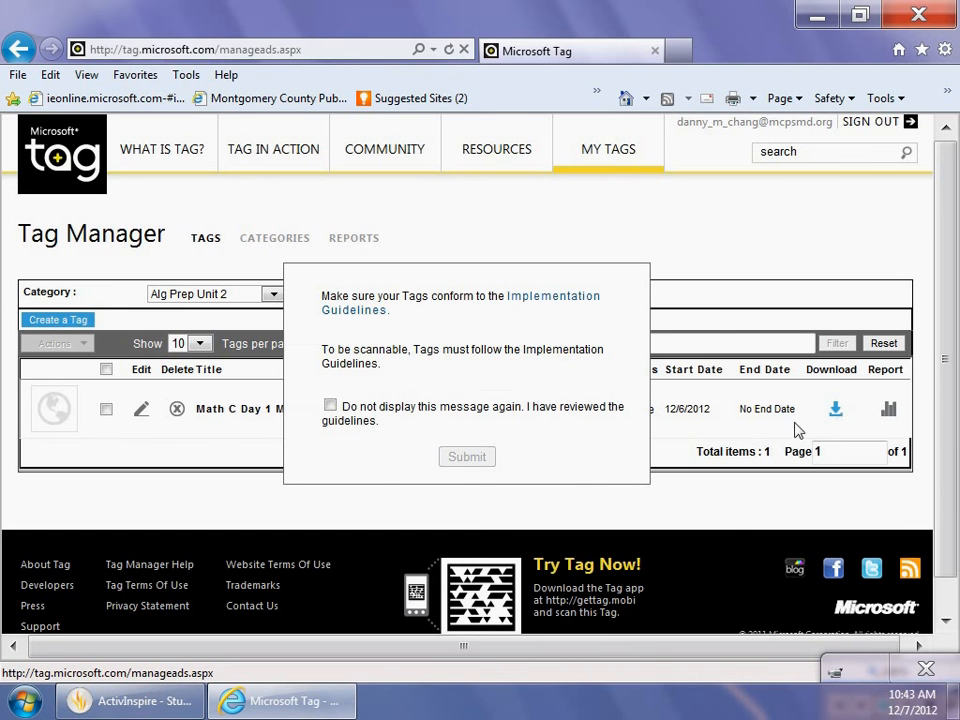
left_click(330, 407)
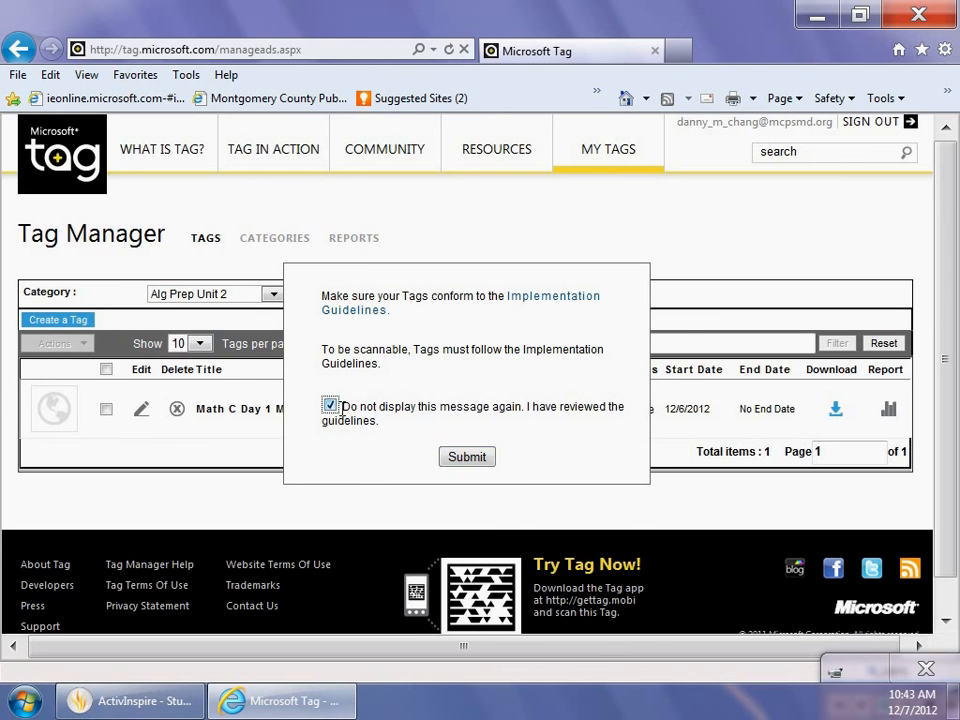
left_click(467, 458)
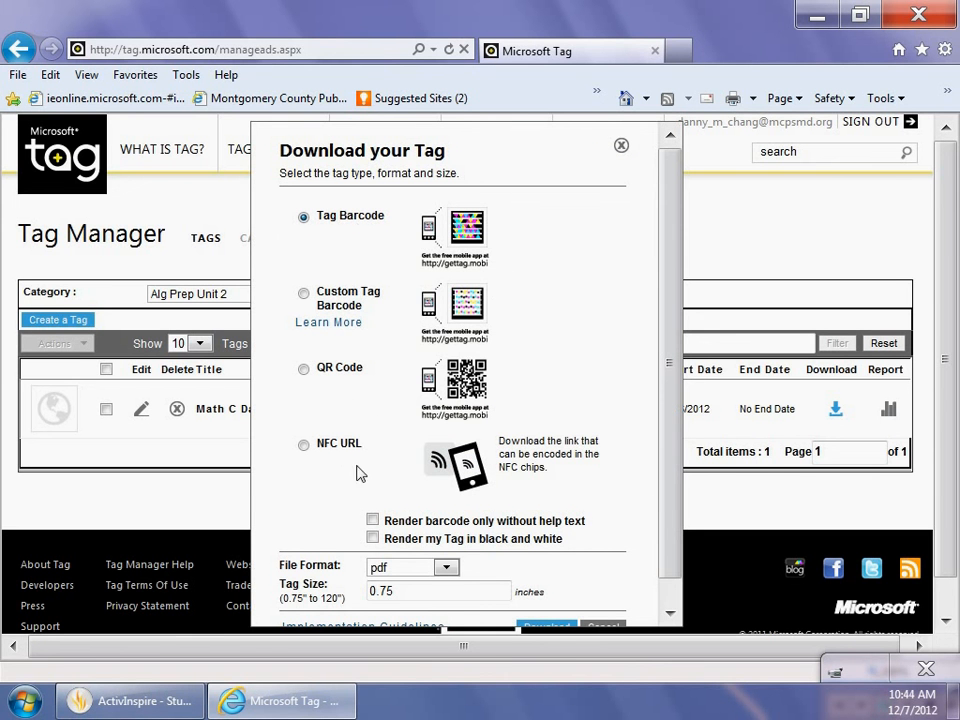
Download the tag as a QR Code in pdf format at 0.75 inches and open the file.
left_click(304, 370)
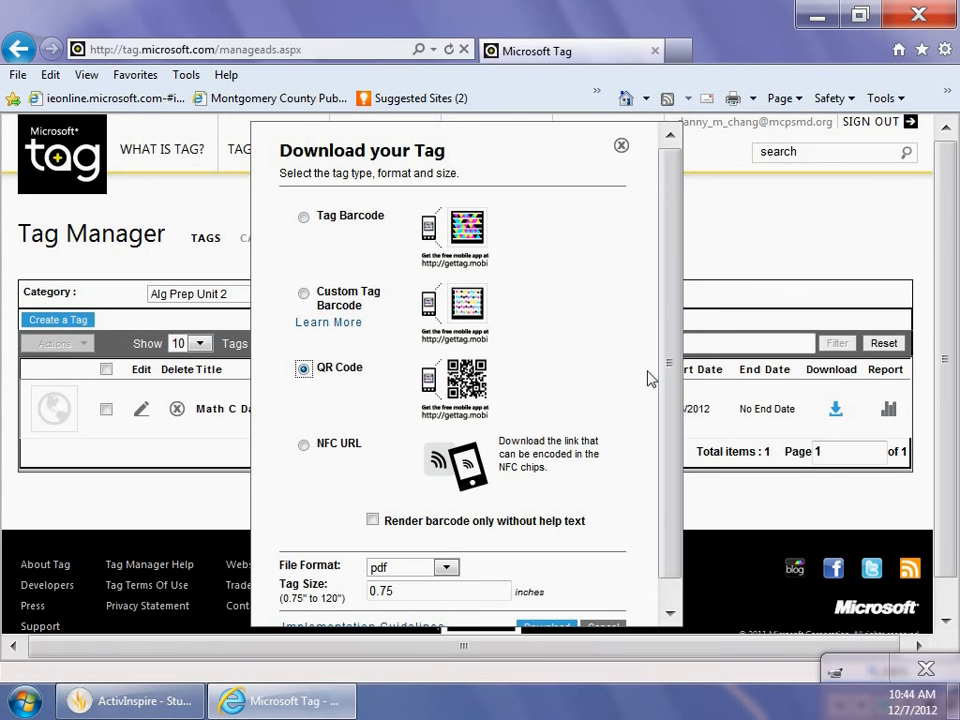
scroll(669, 390, "down", 1)
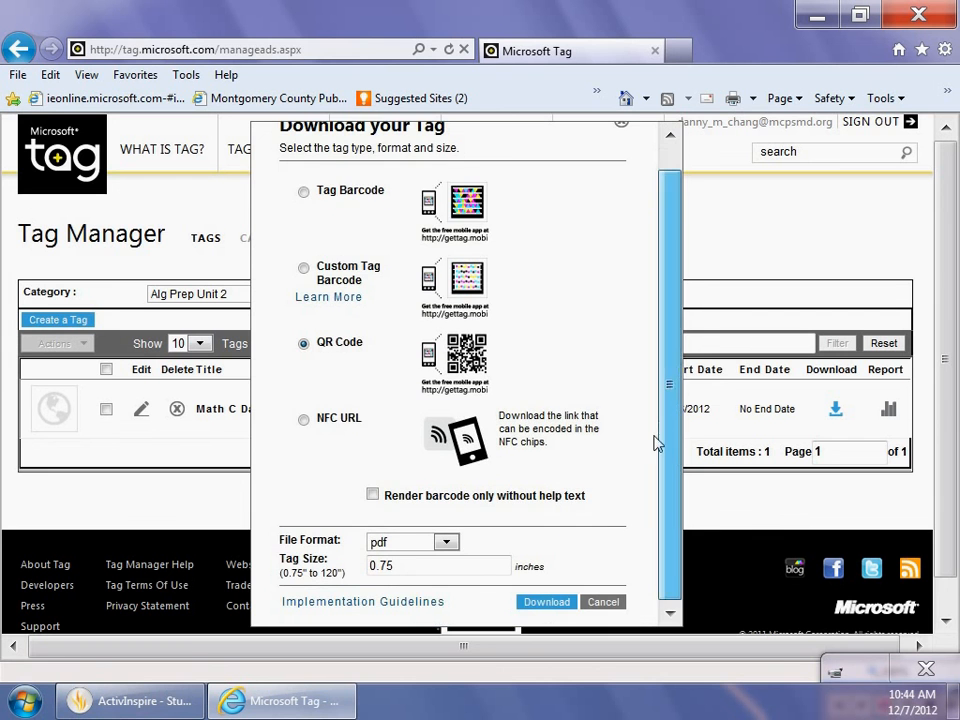
left_click(543, 604)
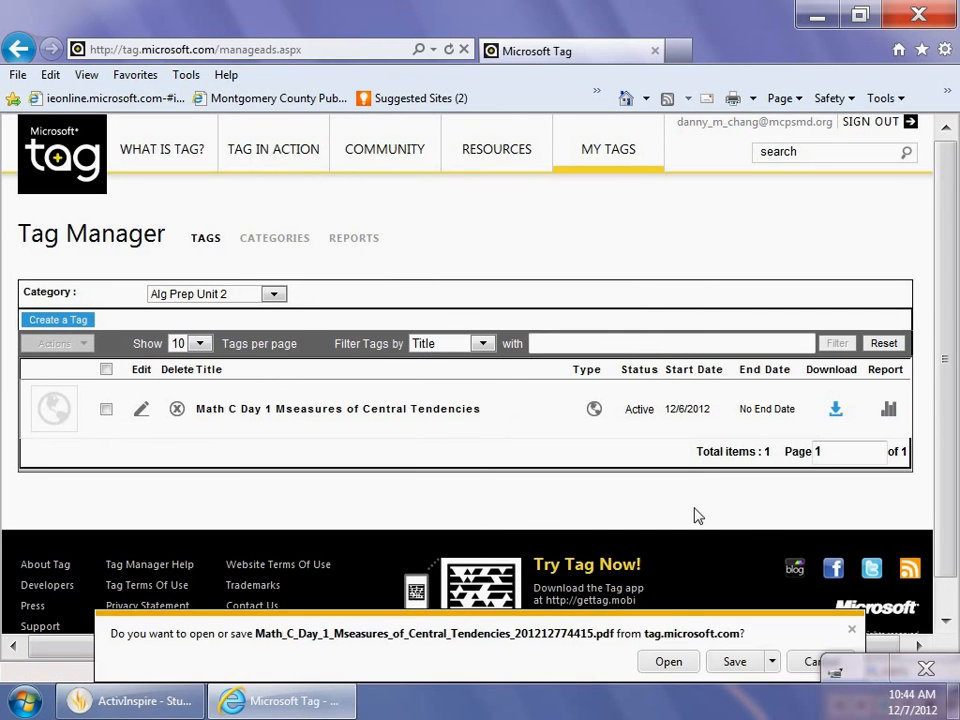
left_click(678, 666)
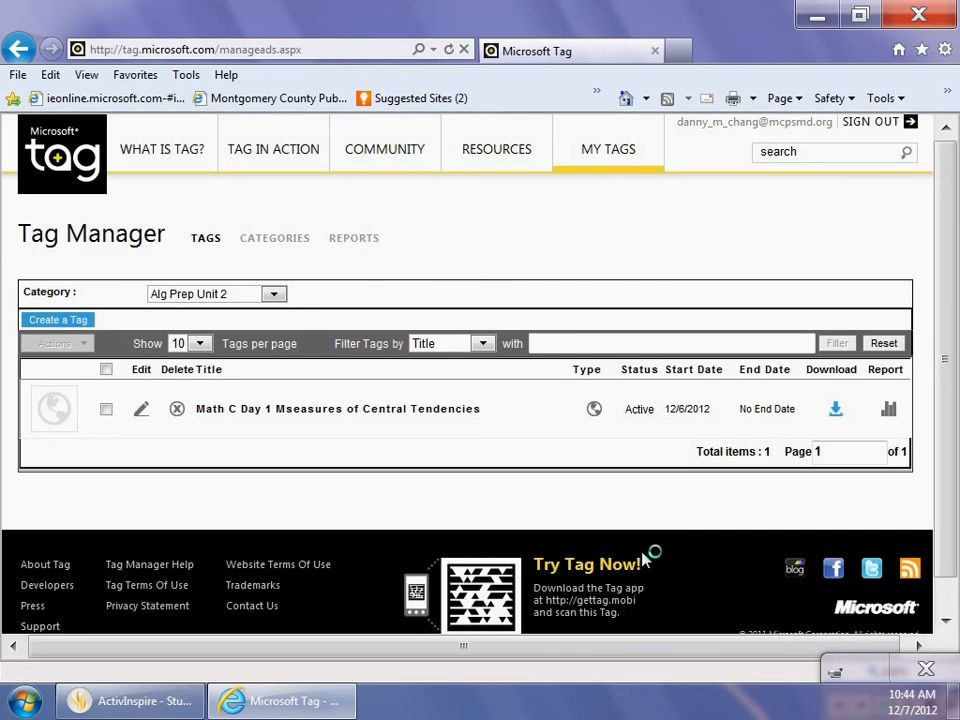